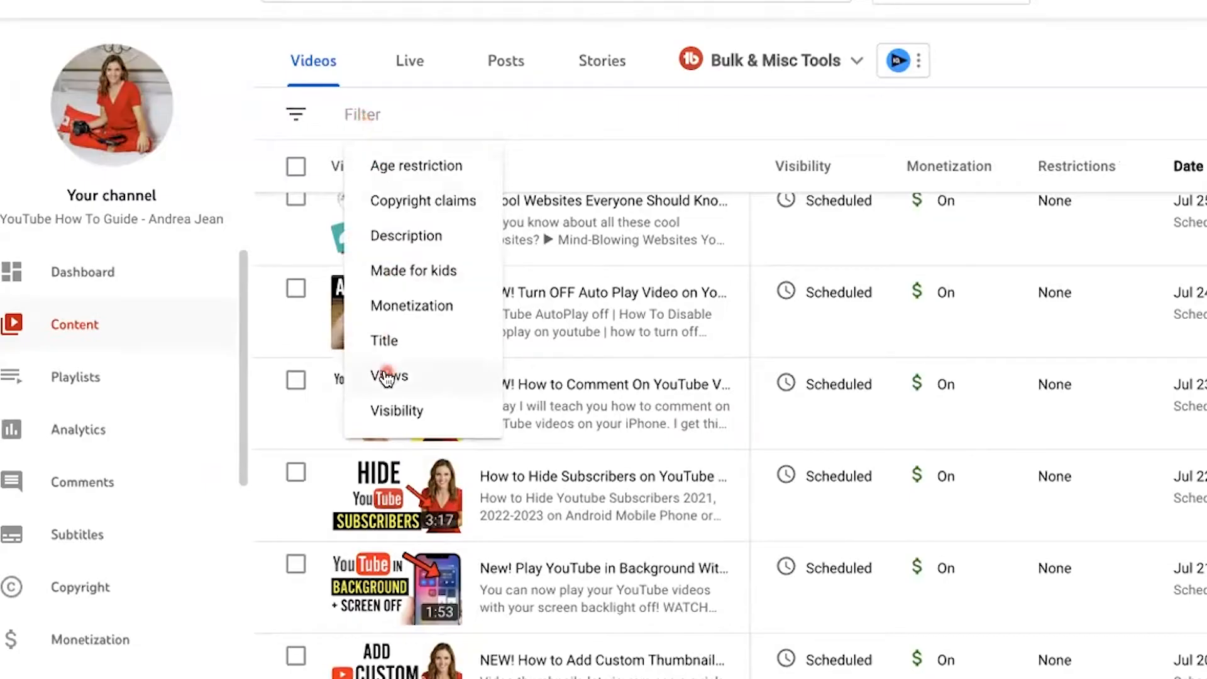
Step: Filter the channel's videos by views with a value of 200000
click(389, 375)
text(200000)
click(528, 242)
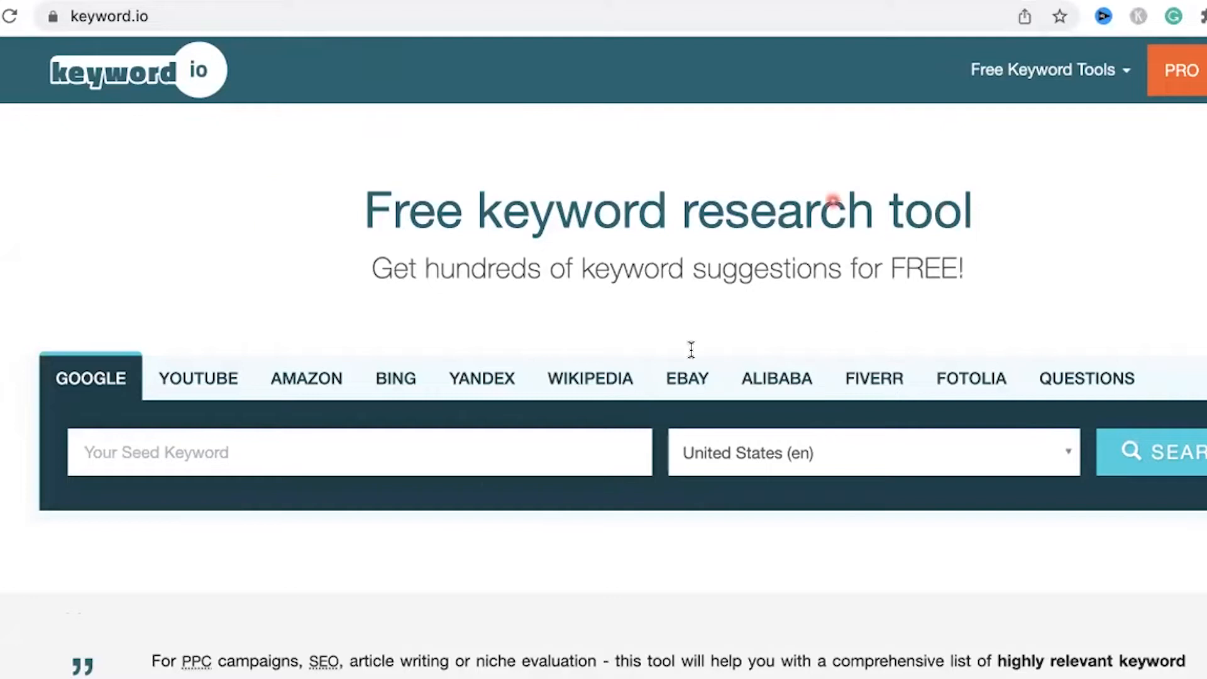
Step: Look through the Elite Fit channel's home page, from its channel stats and keywords down to the uploads and workout playlists
click(493, 462)
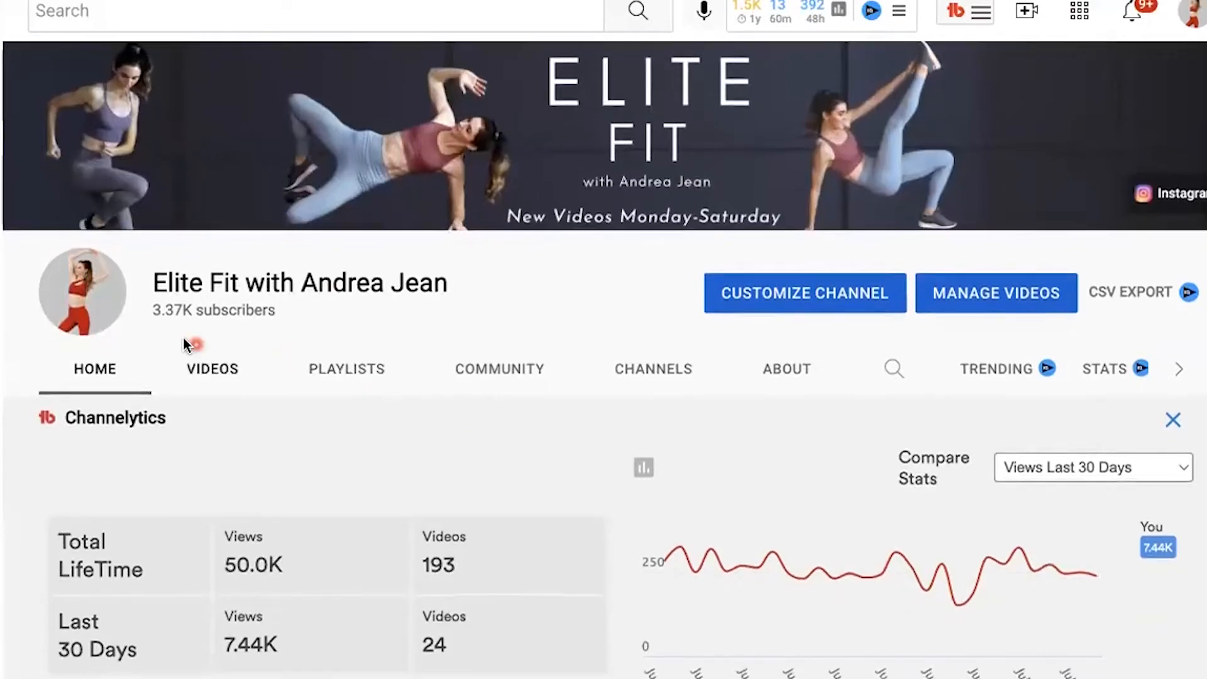
scroll(431, 377, down, 5)
scroll(691, 345, down, 12)
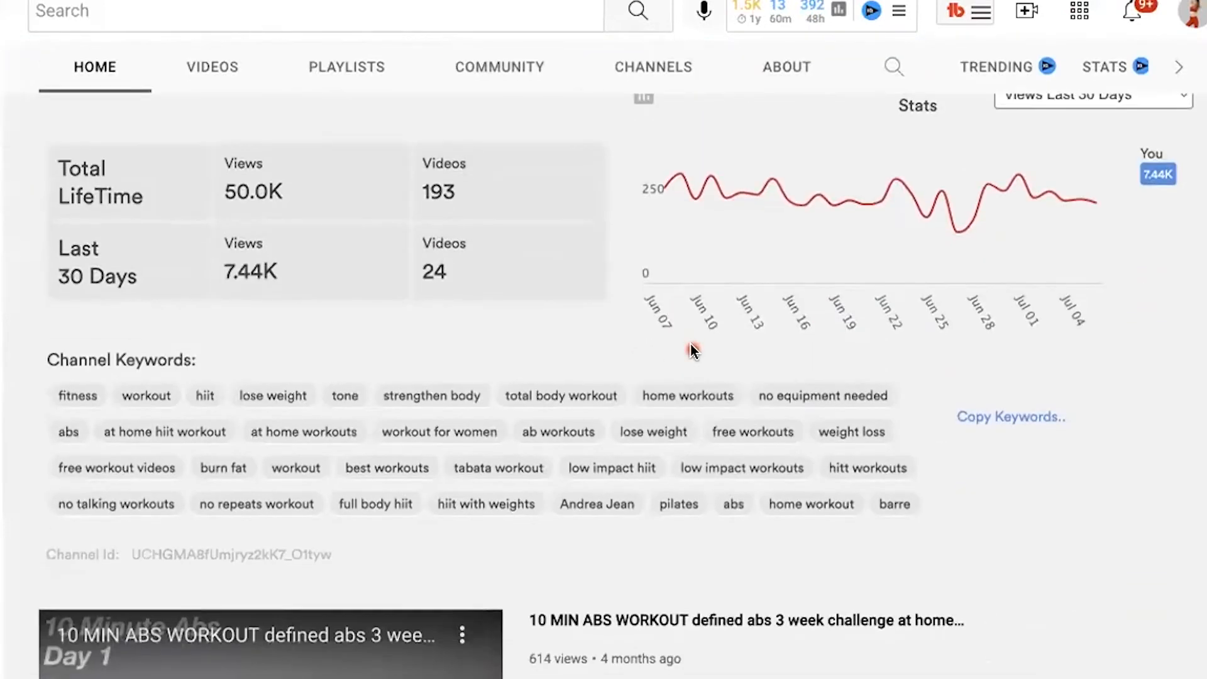
scroll(742, 352, down, 7)
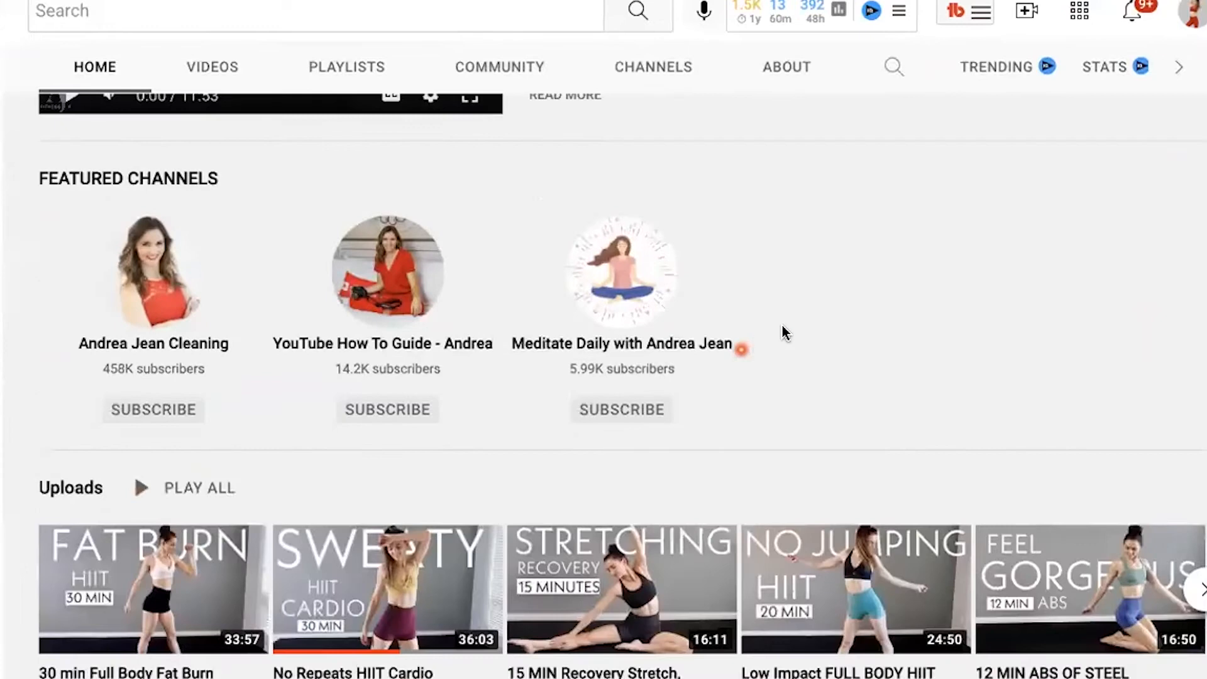
scroll(809, 238, down, 2)
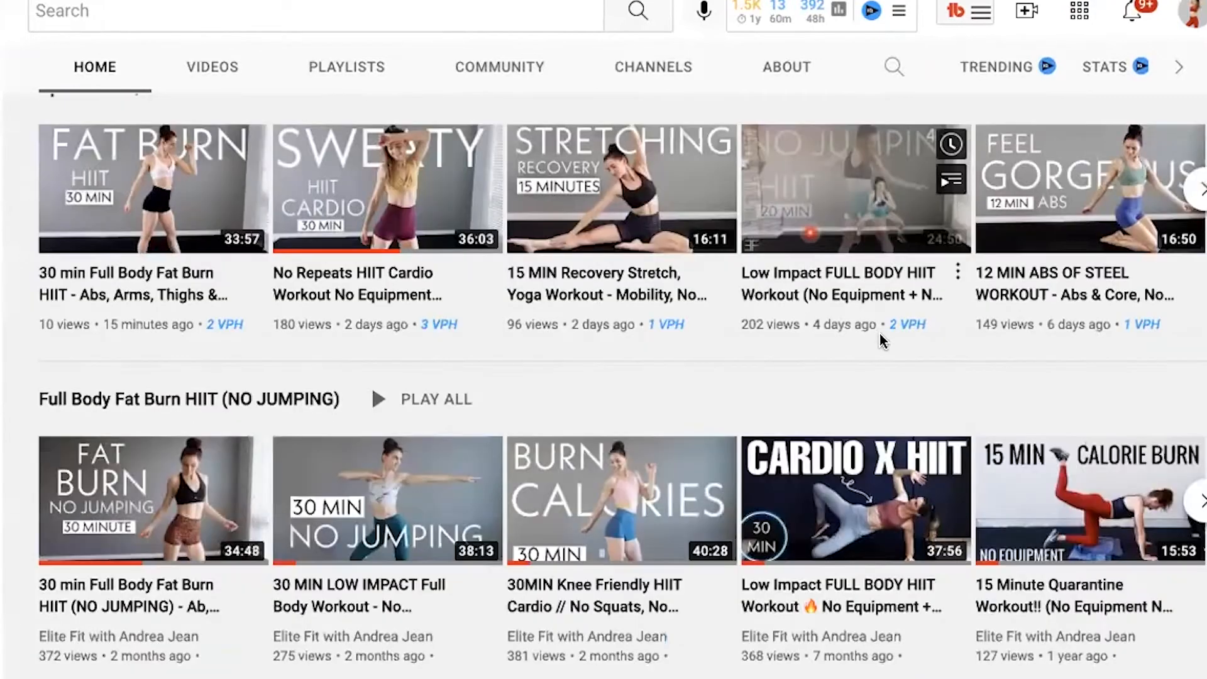
scroll(879, 336, up, 5)
scroll(954, 293, down, 6)
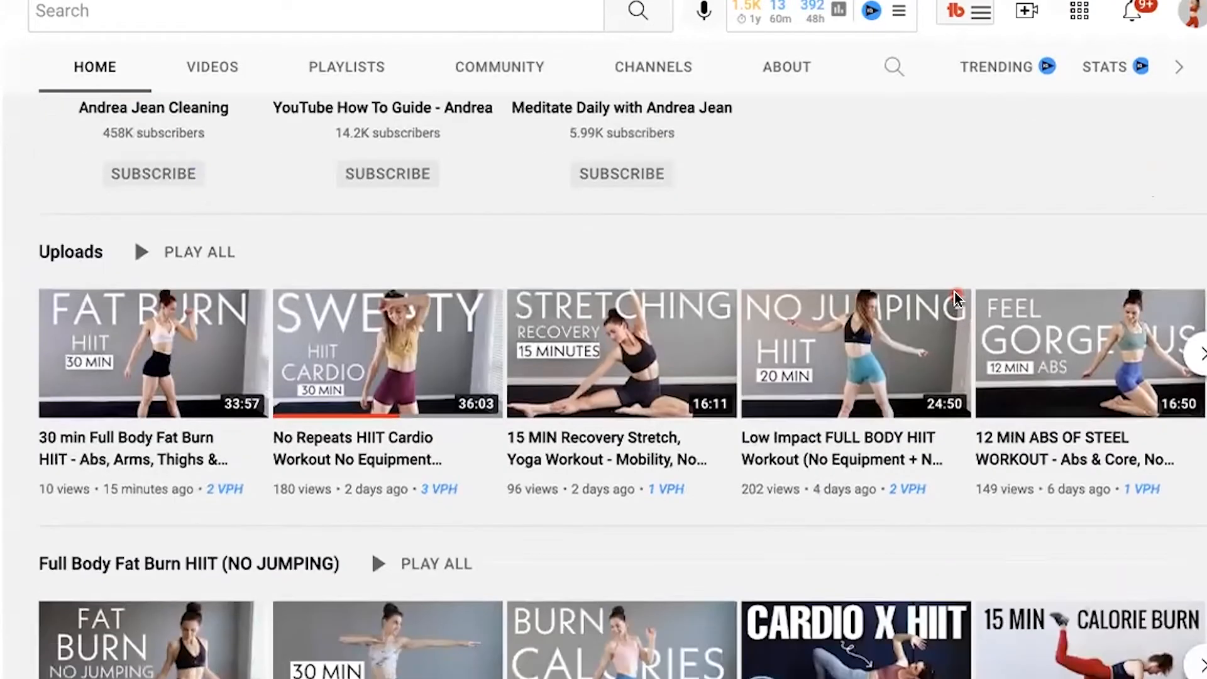
scroll(954, 296, down, 6)
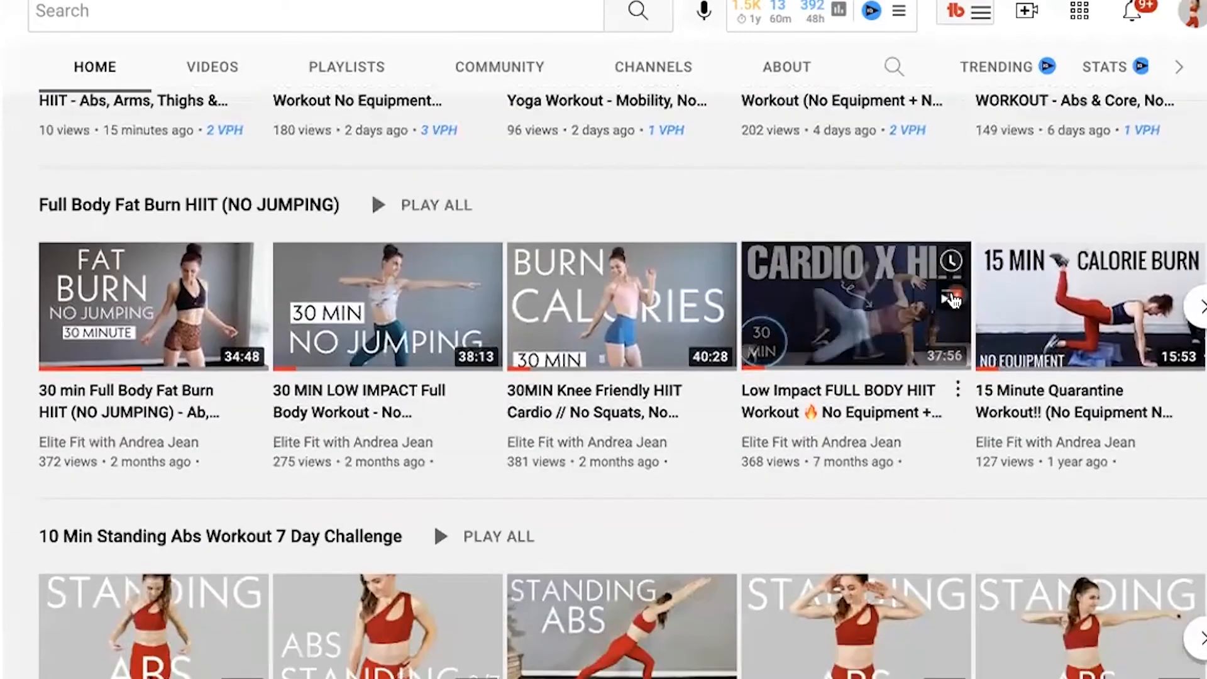
scroll(954, 291, down, 1)
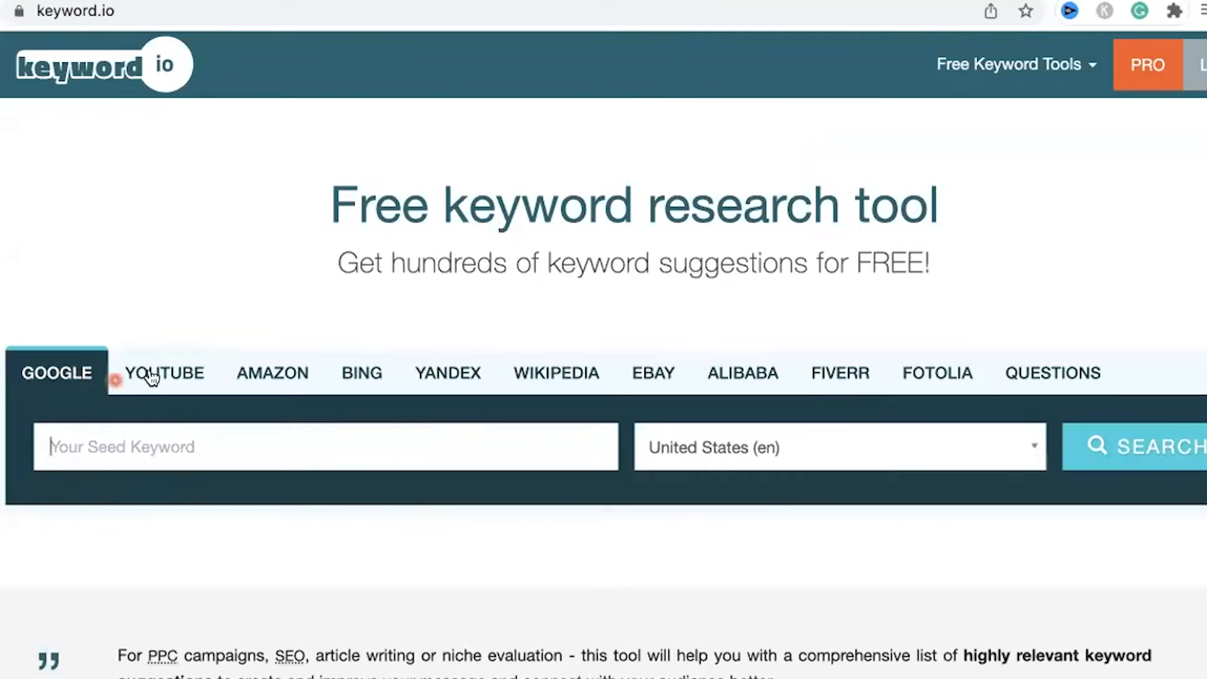
click(70, 379)
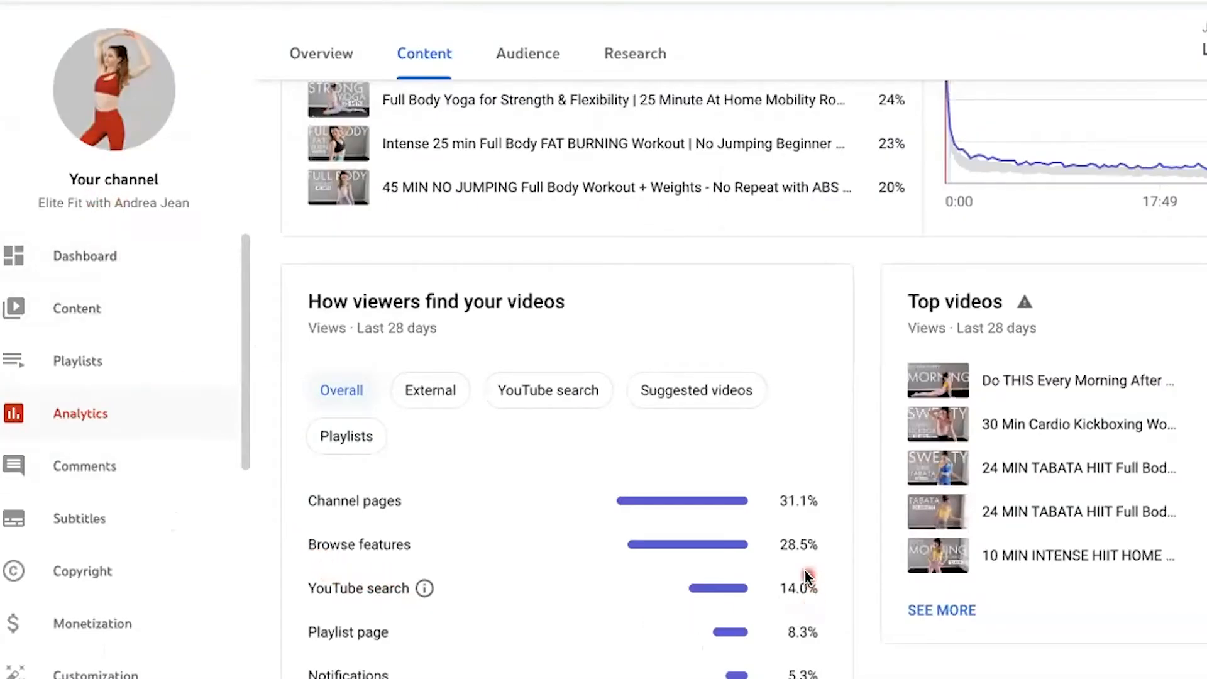
Step: View the external and suggested-video traffic sources for how viewers find the channel's videos over the last 28 days
click(446, 391)
scroll(389, 402, down, 1)
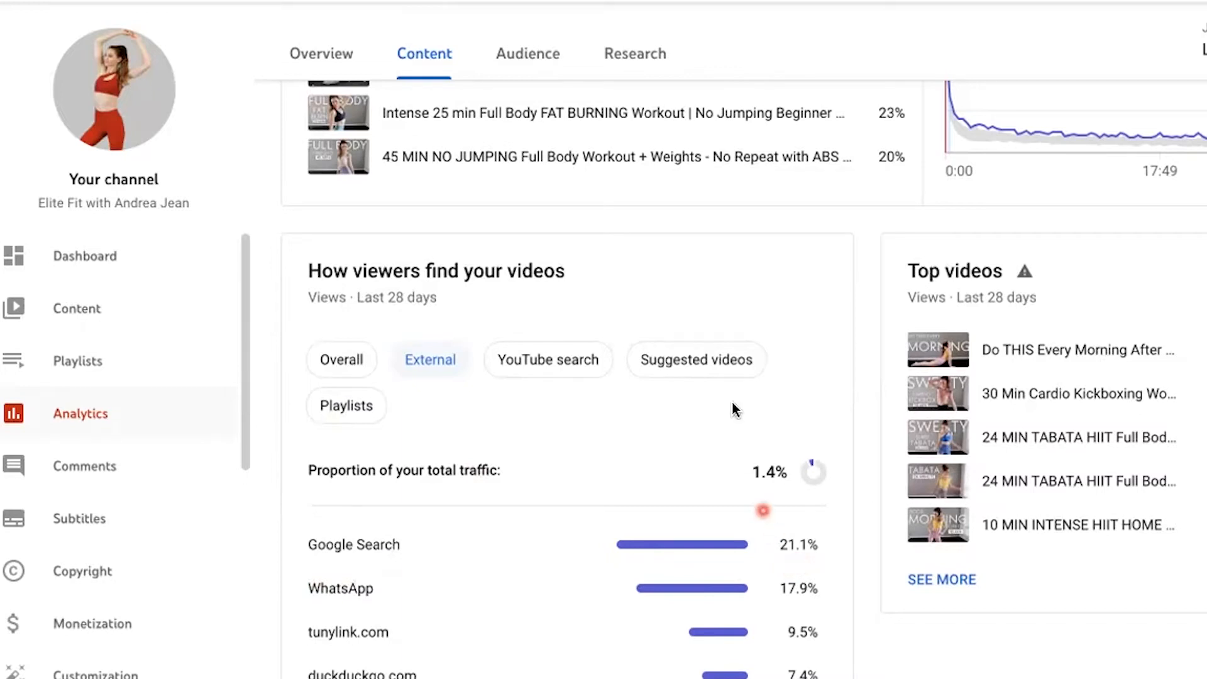
click(723, 366)
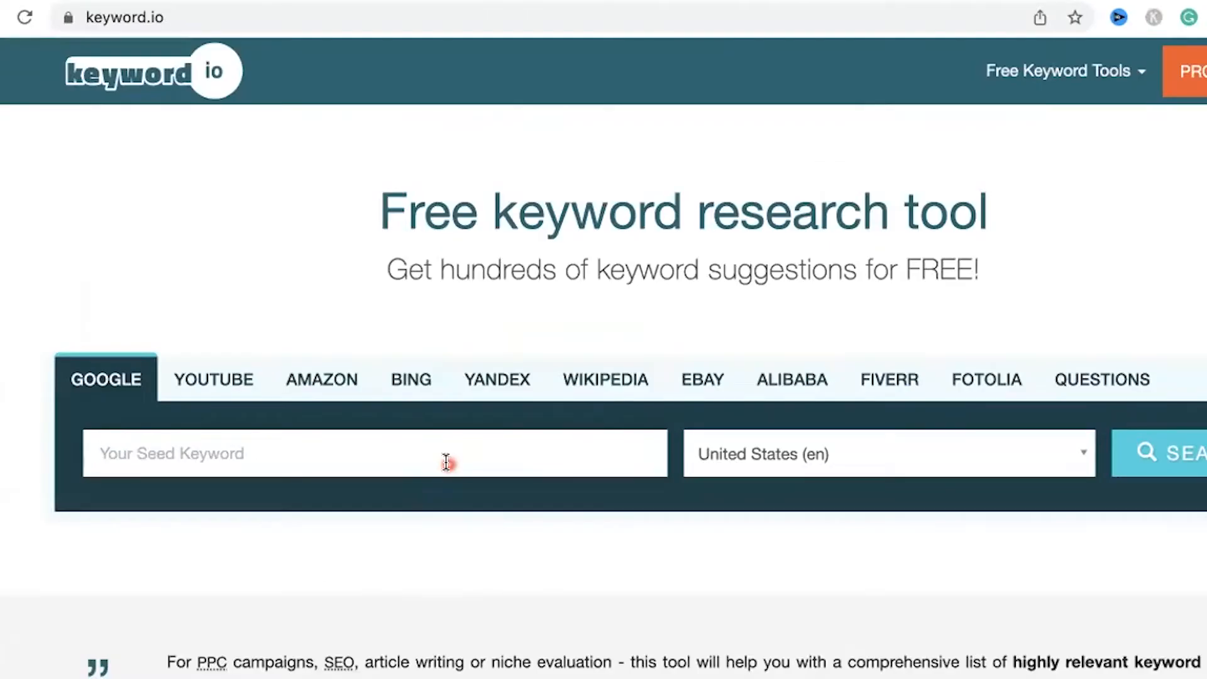
Step: Search keyword.io for Google keyword suggestions on "tabata" in United States (en) and continue without signing in
click(447, 462)
text(tab)
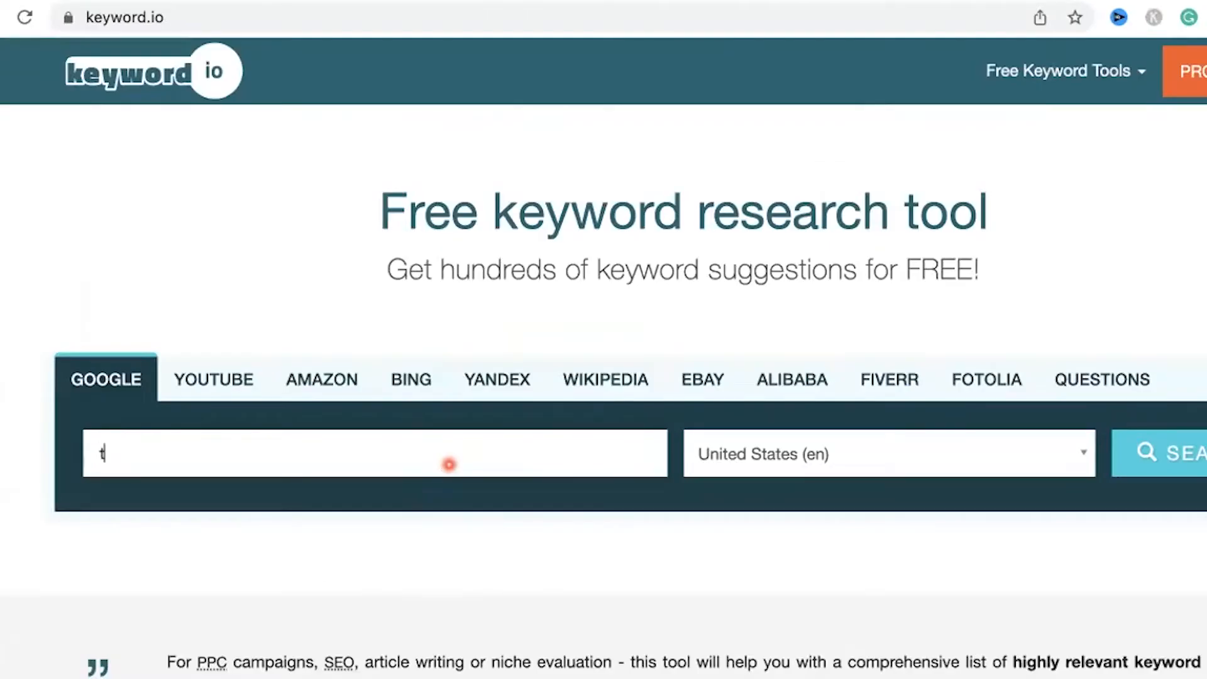
text(ata)
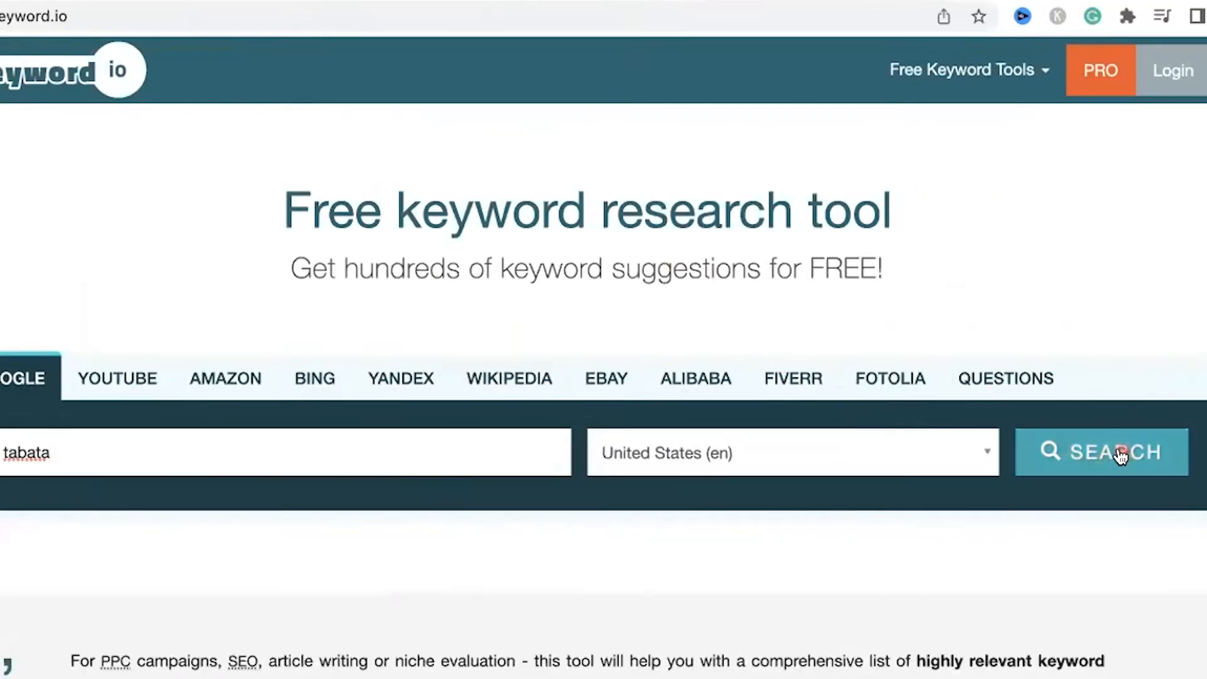
click(1120, 456)
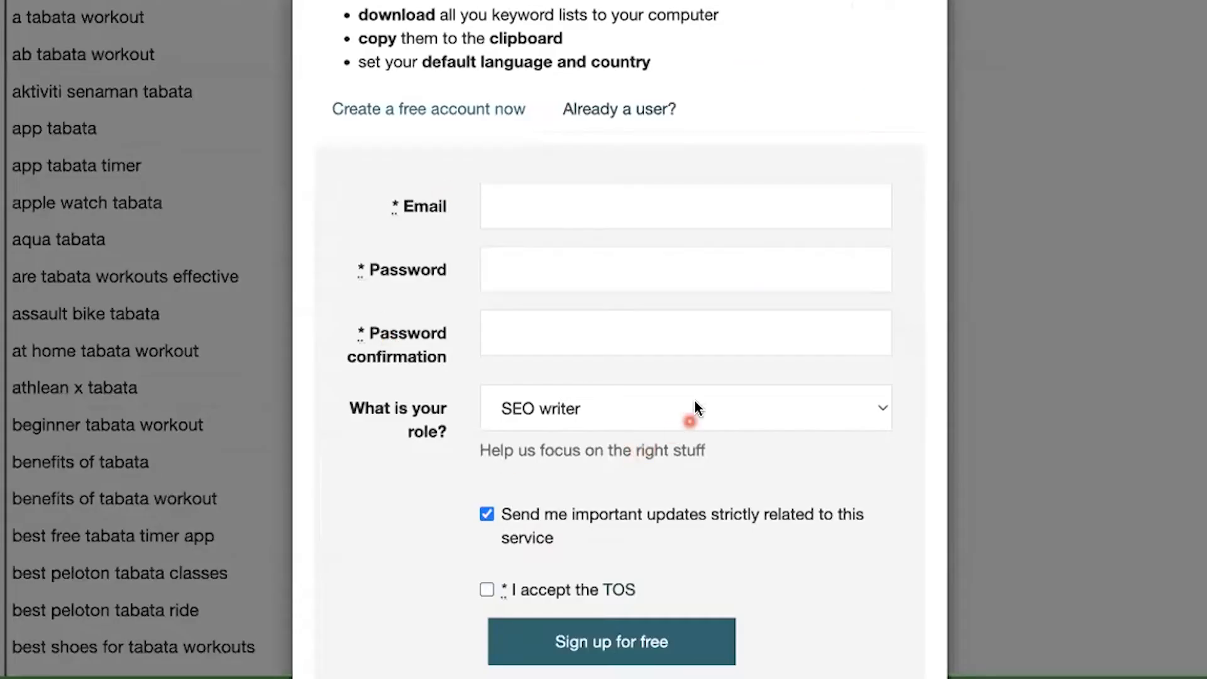
scroll(695, 400, down, 5)
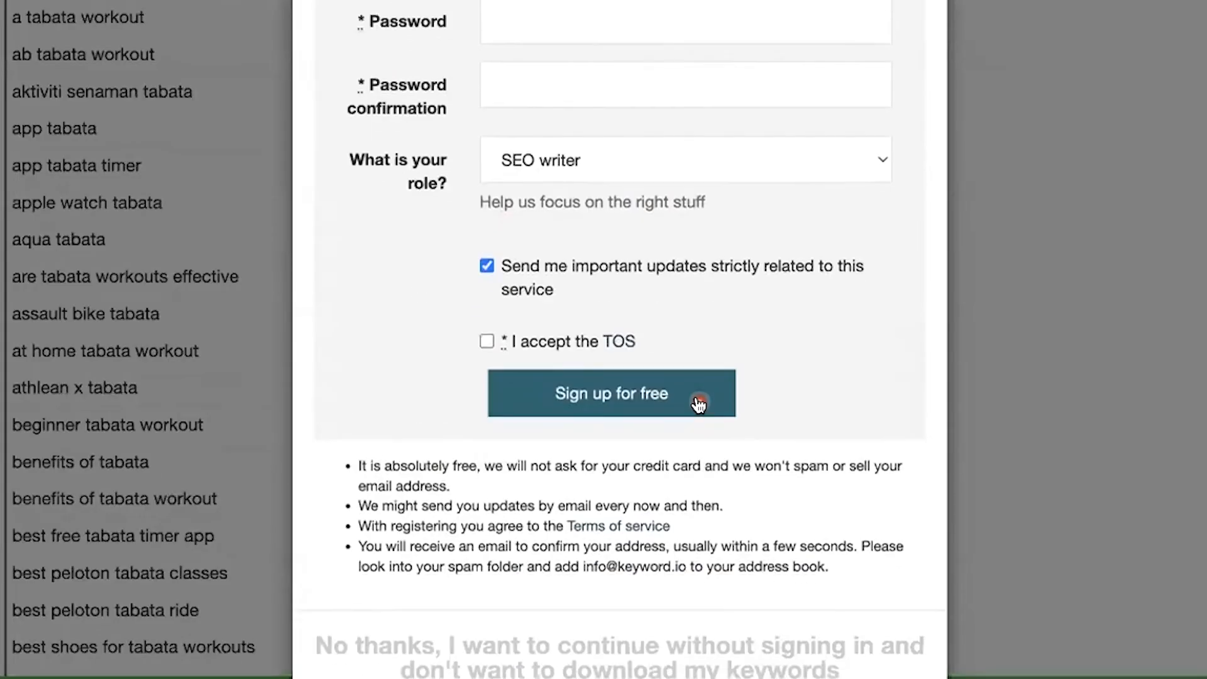
click(459, 658)
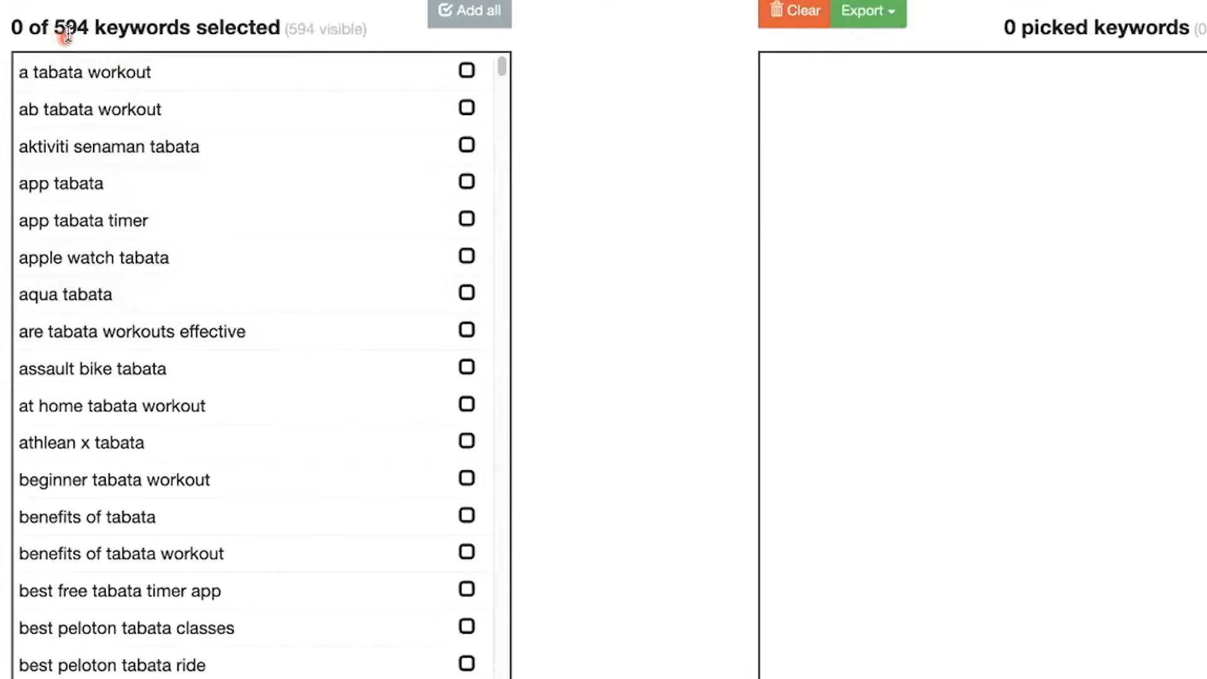
Step: Pick free, fun and full body tabata workout, the full body no equipment and with weights variants, and lower body tabata from the keyword list
scroll(374, 473, down, 10)
scroll(374, 472, down, 18)
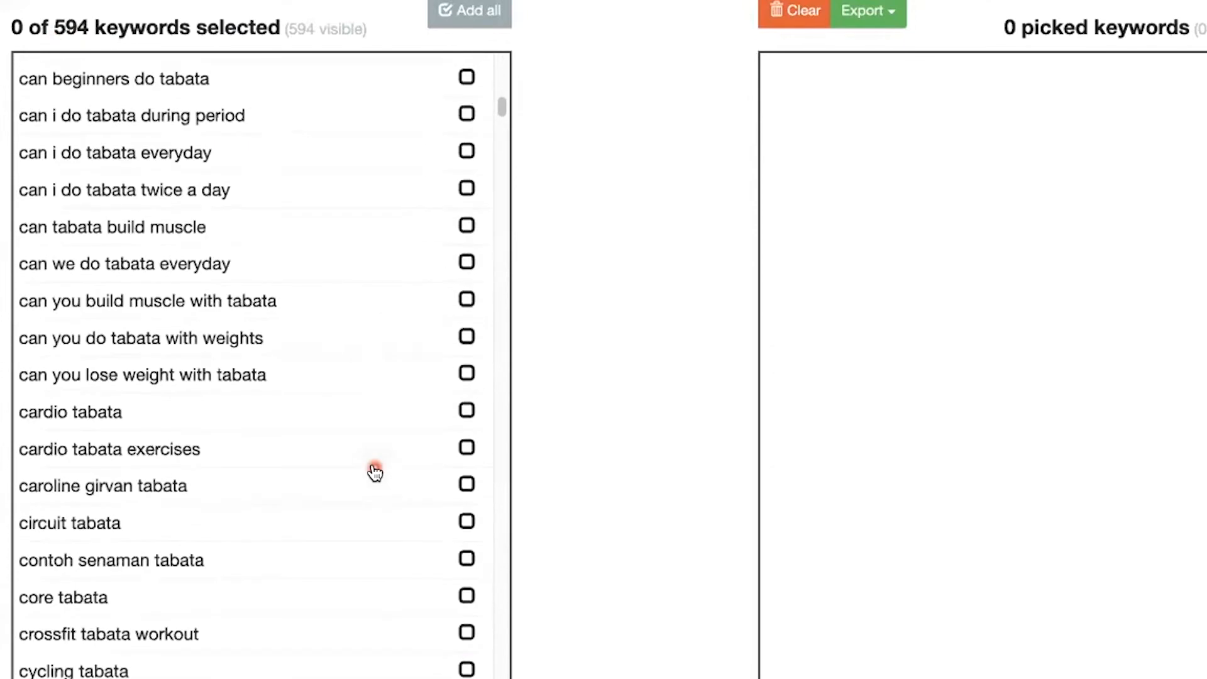
scroll(375, 473, down, 12)
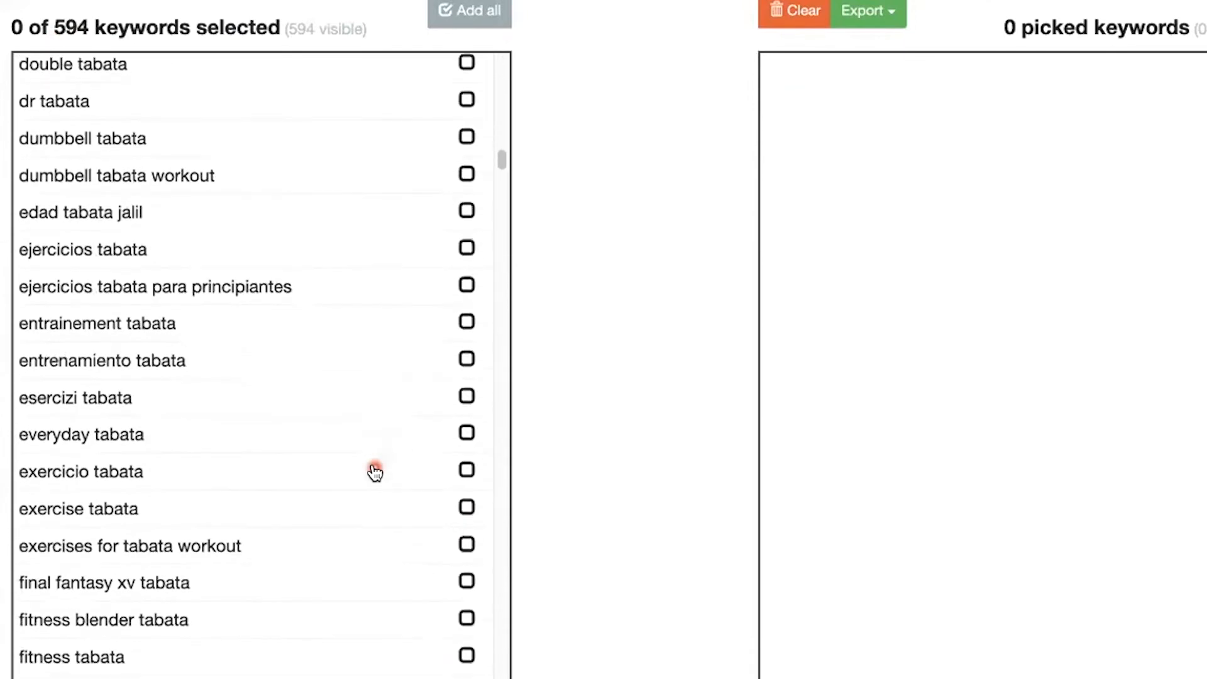
scroll(375, 472, down, 1)
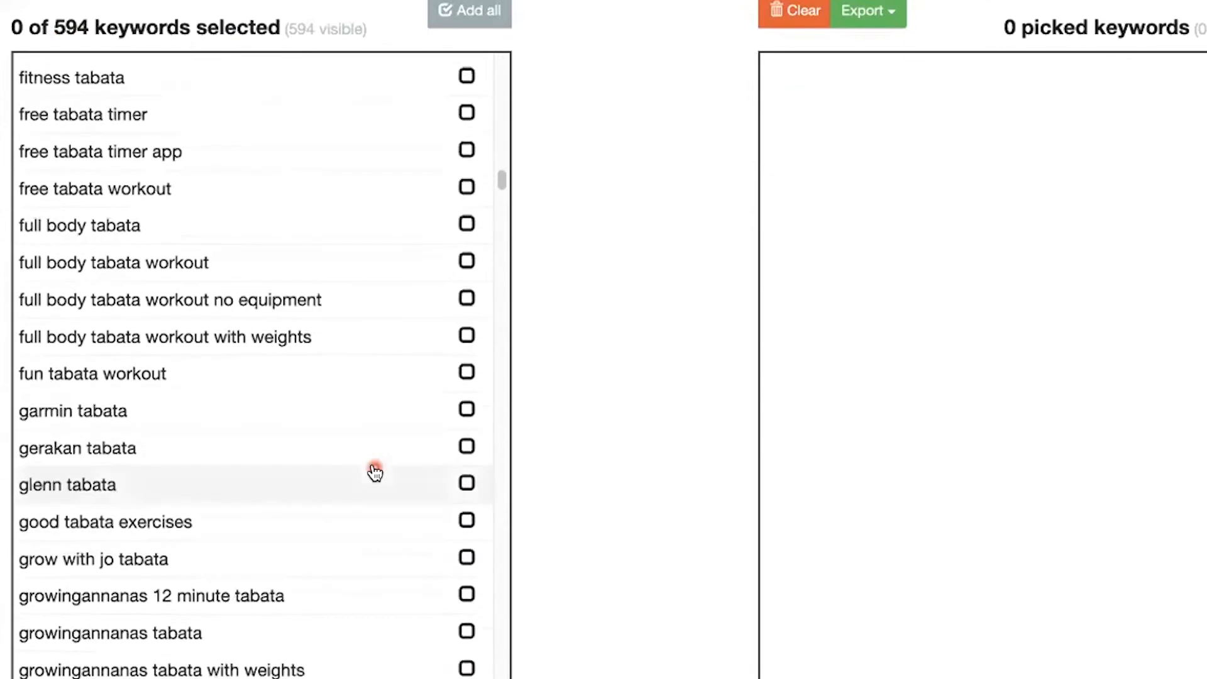
click(466, 291)
click(463, 219)
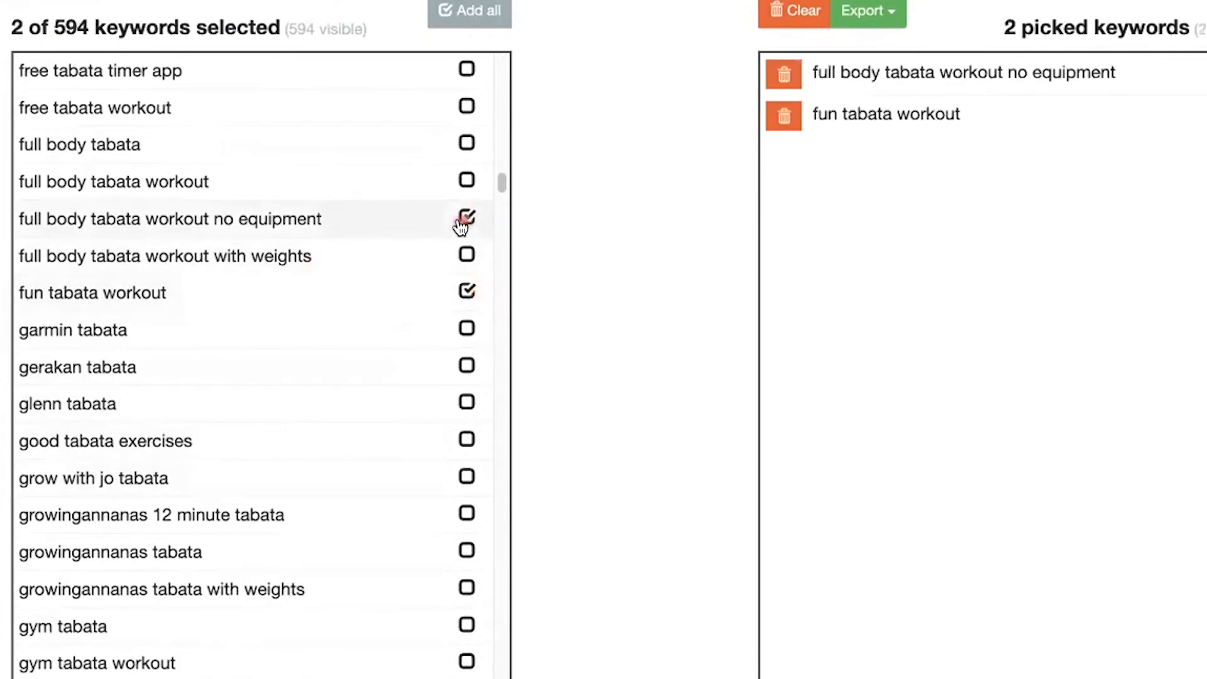
click(463, 255)
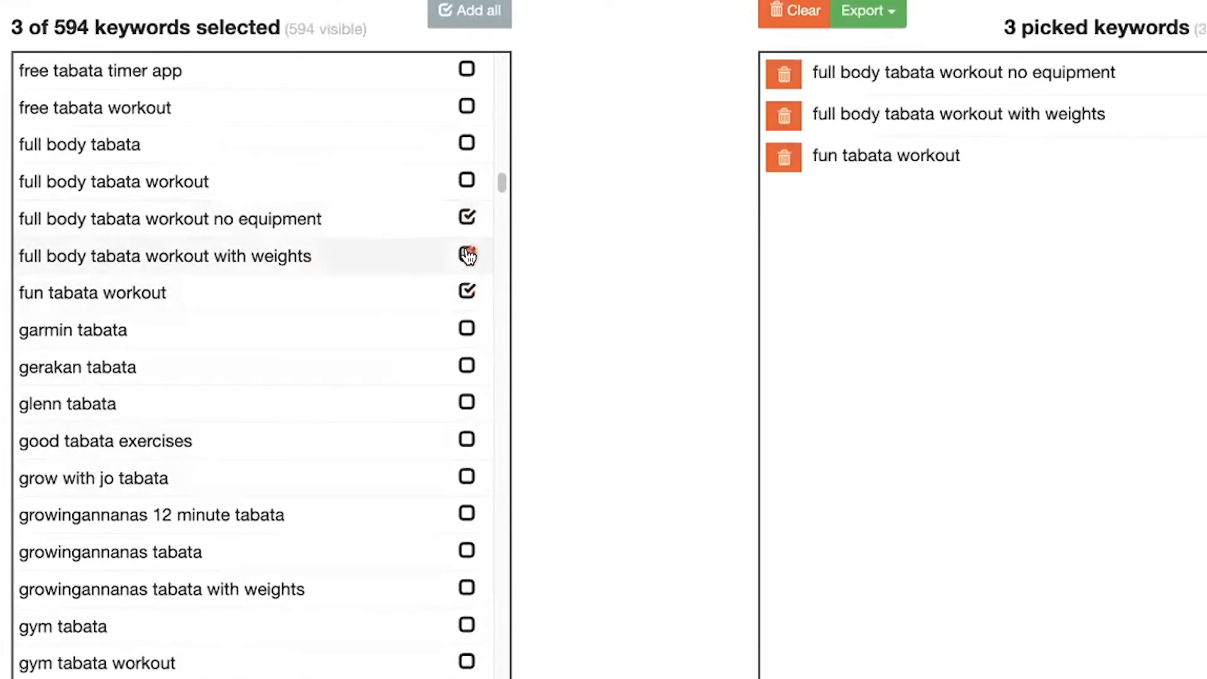
click(462, 181)
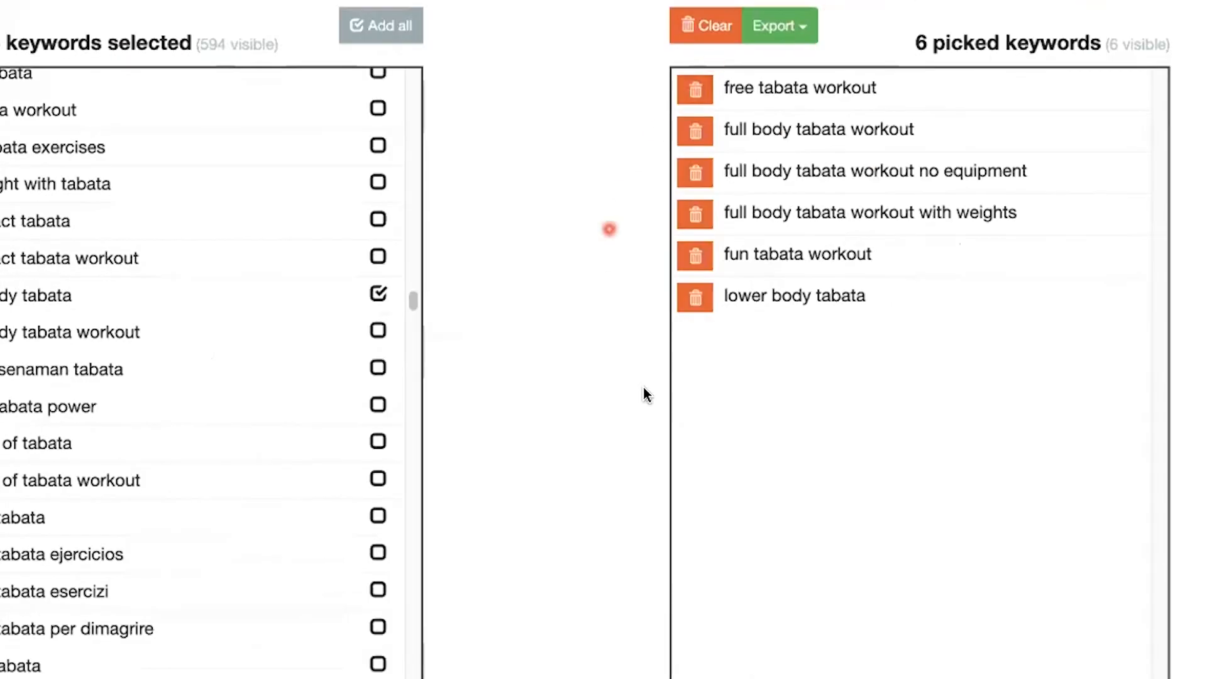
Step: Copy all the picked tabata keywords, from "free tabata workout" to "lower body tabata"
scroll(949, 385, down, 2)
scroll(947, 386, up, 7)
scroll(944, 387, down, 3)
drag(892, 451, 722, 237)
key(ctrl+c)
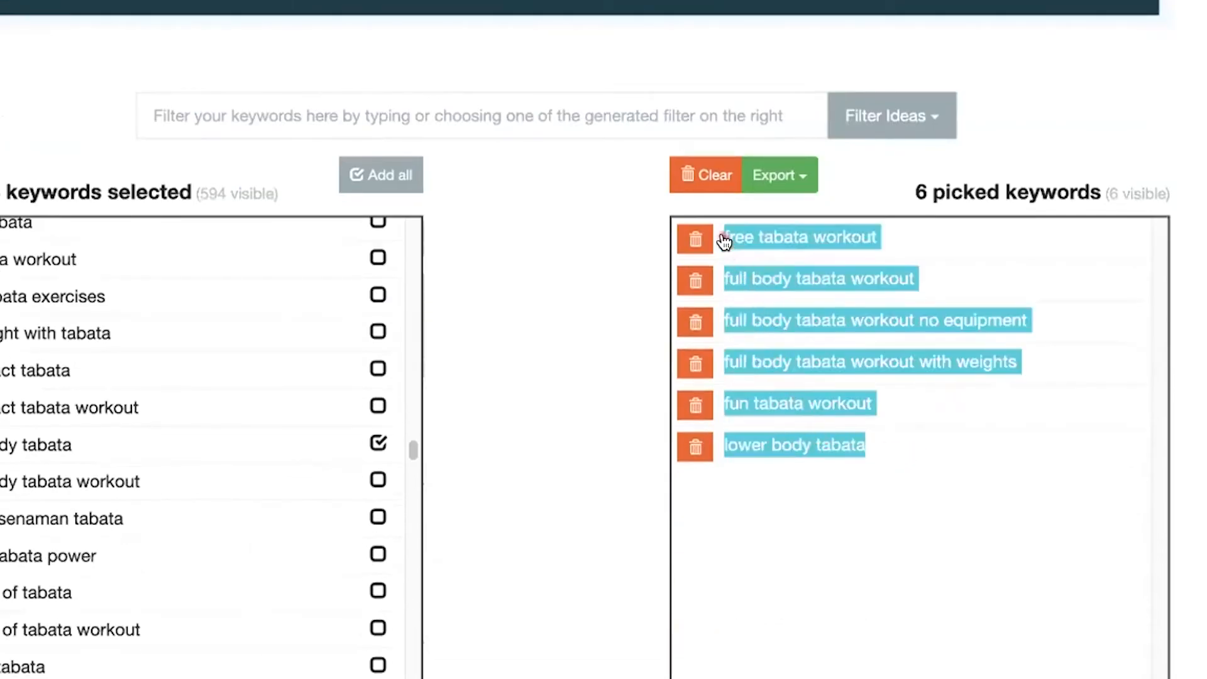
right_click(771, 276)
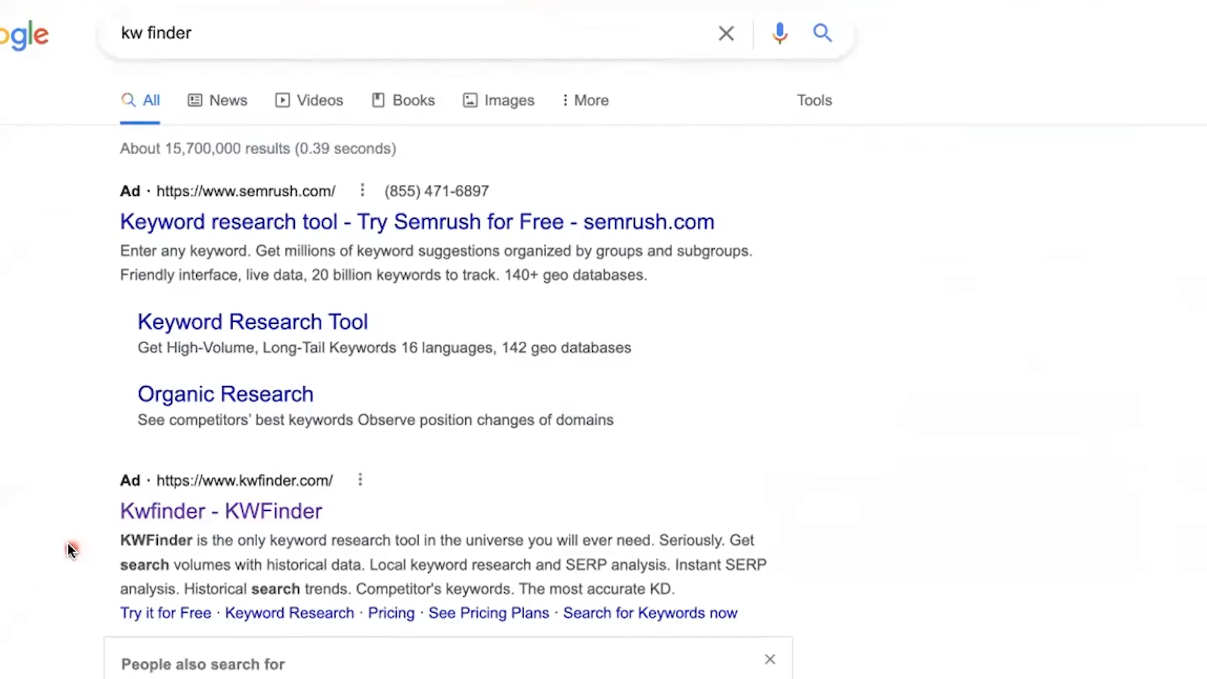
Step: Open the KWFinder site from the Google results for "kw finder" and enter its web app
scroll(66, 541, down, 2)
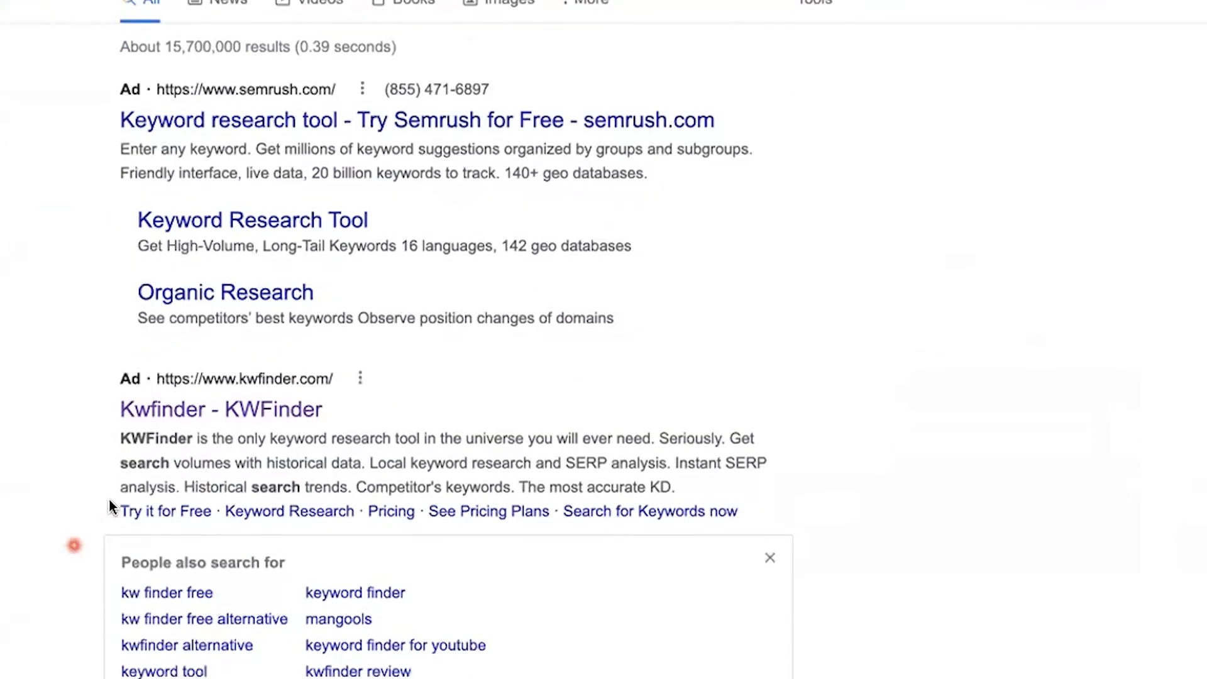
click(269, 415)
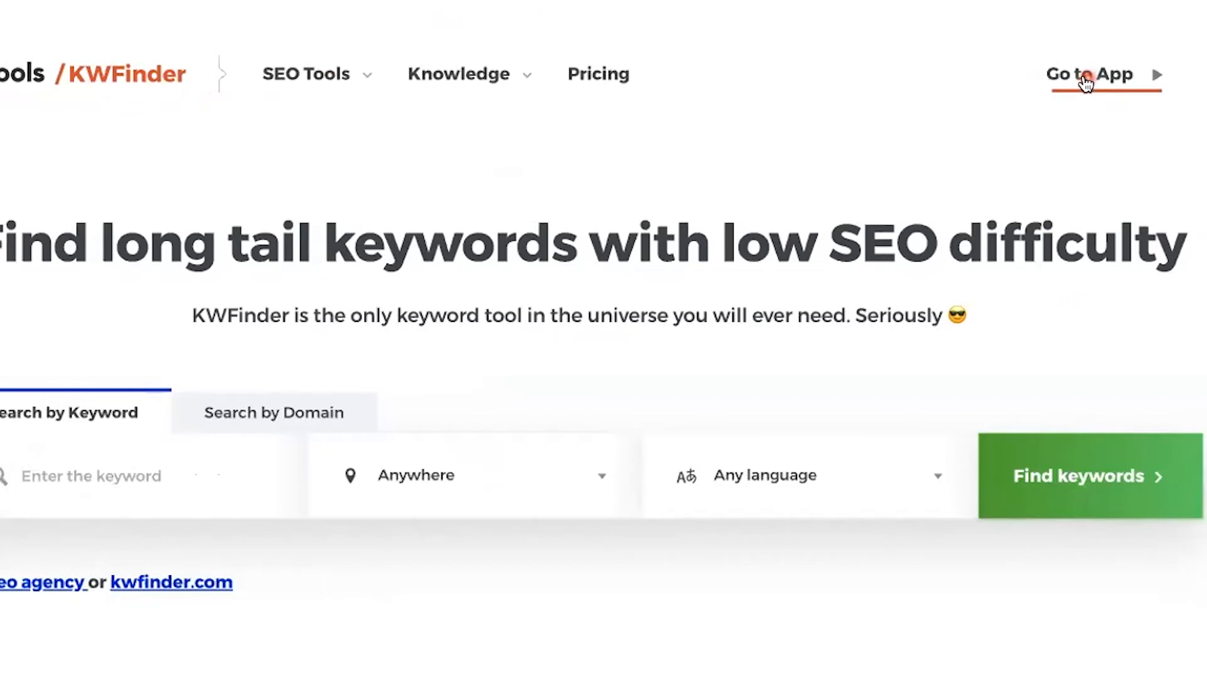
click(1085, 78)
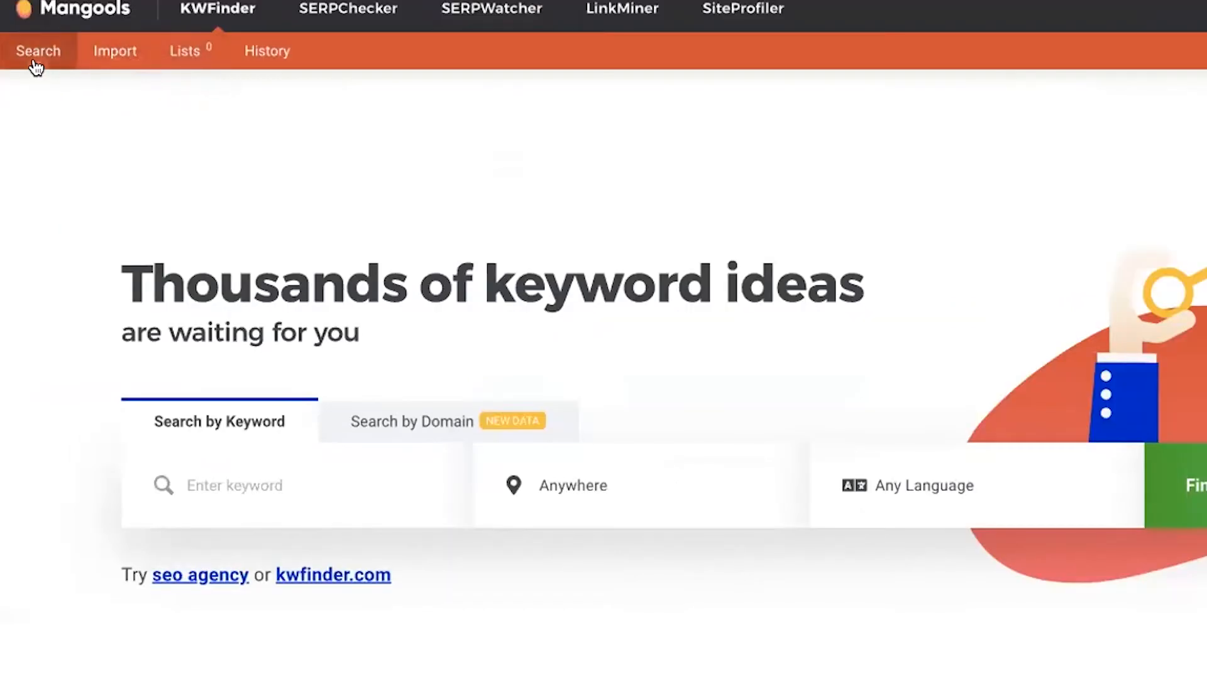
Step: Paste the copied tabata keywords into KWFinder's keyword import list
click(111, 56)
click(230, 455)
right_click(230, 454)
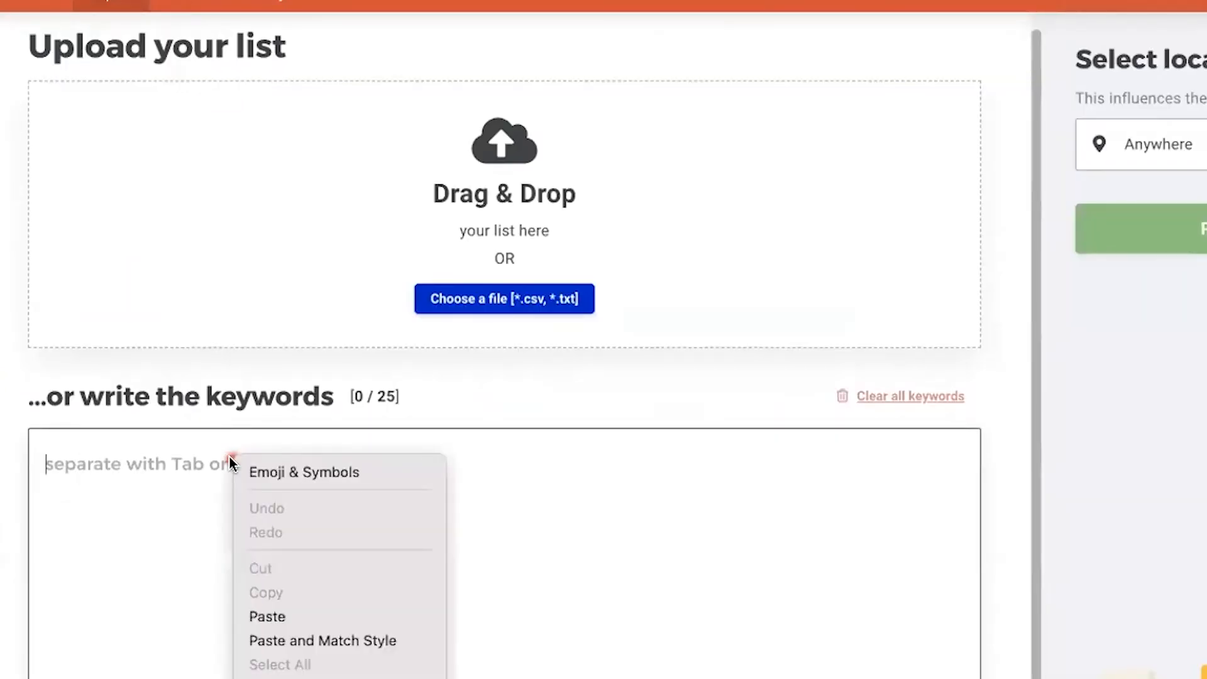
click(283, 671)
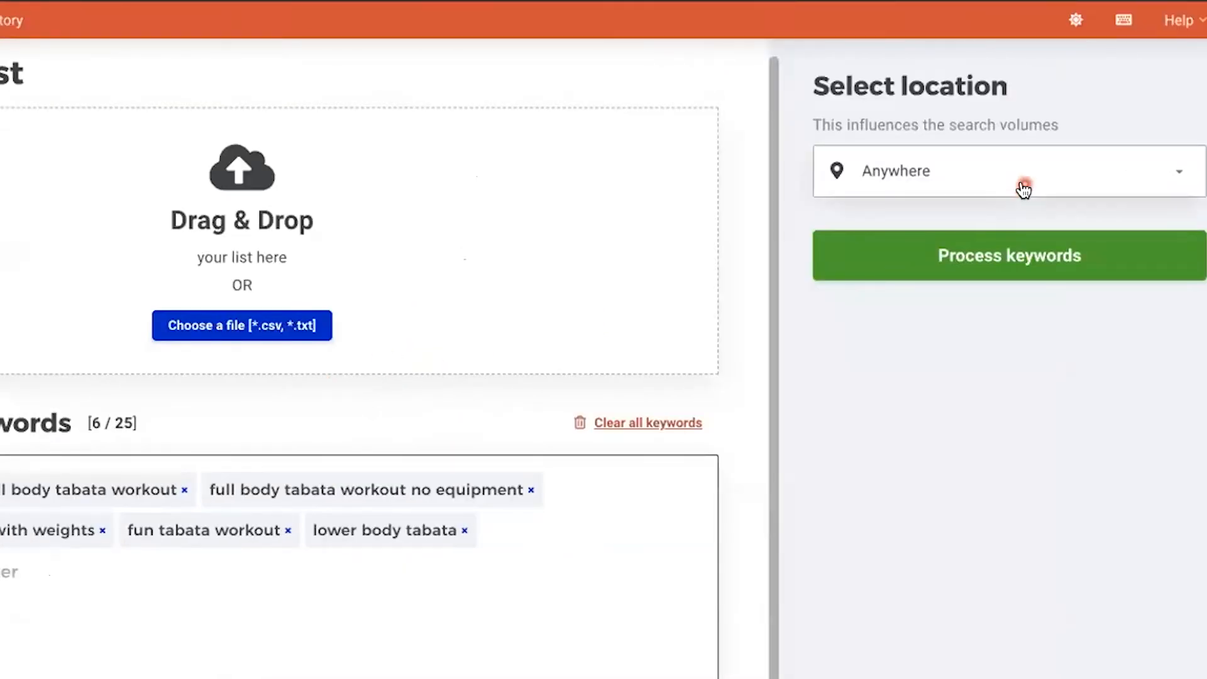
Step: Process the imported keywords with the location kept at Anywhere
click(1023, 189)
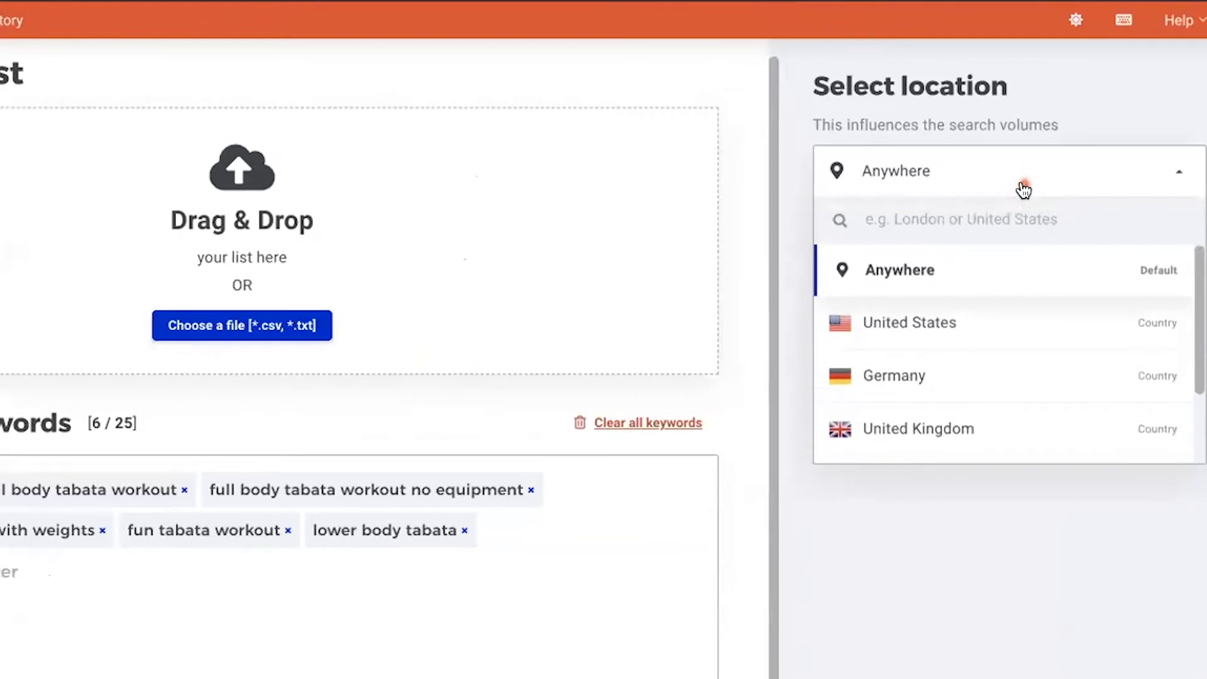
click(1023, 189)
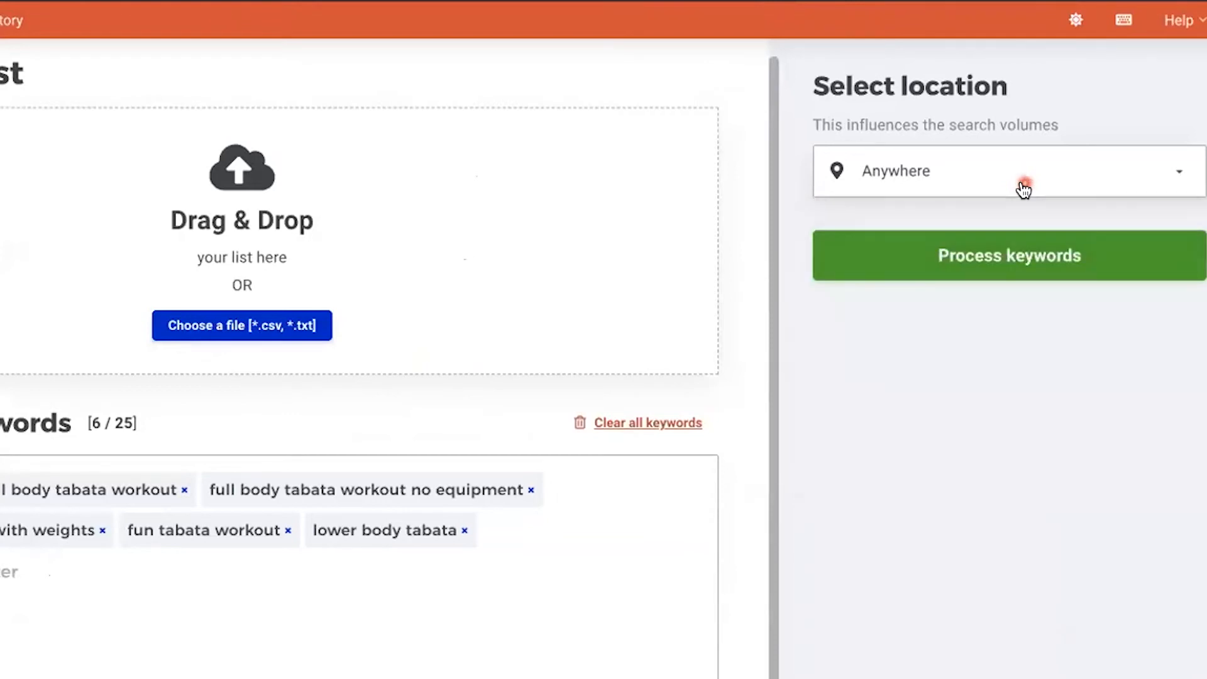
click(1054, 259)
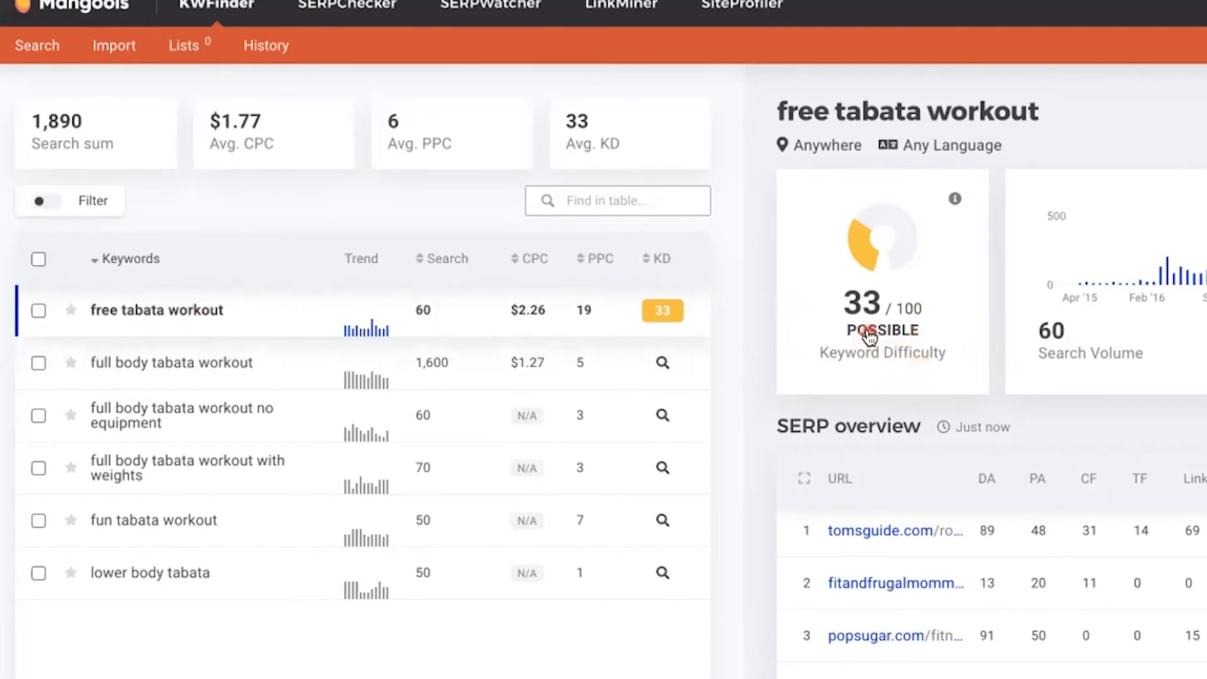
Step: Check the keyword difficulty of "full body tabata workout" and its no equipment variant, with the list sorted by KD
click(218, 368)
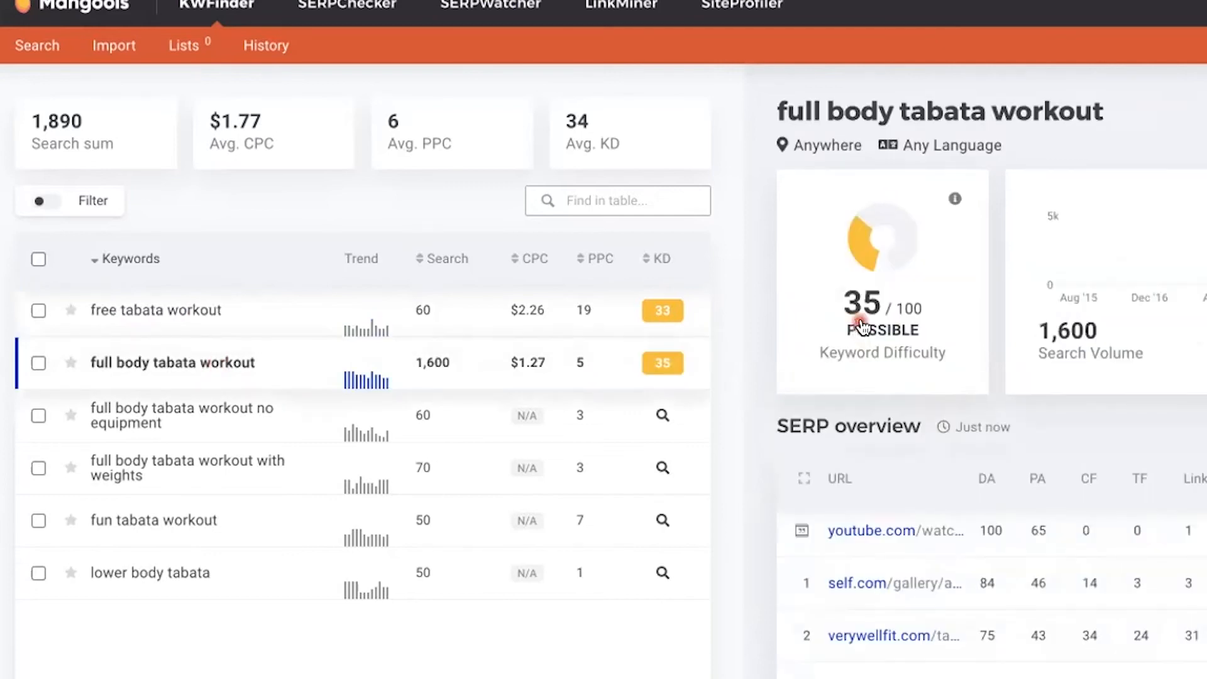
click(657, 263)
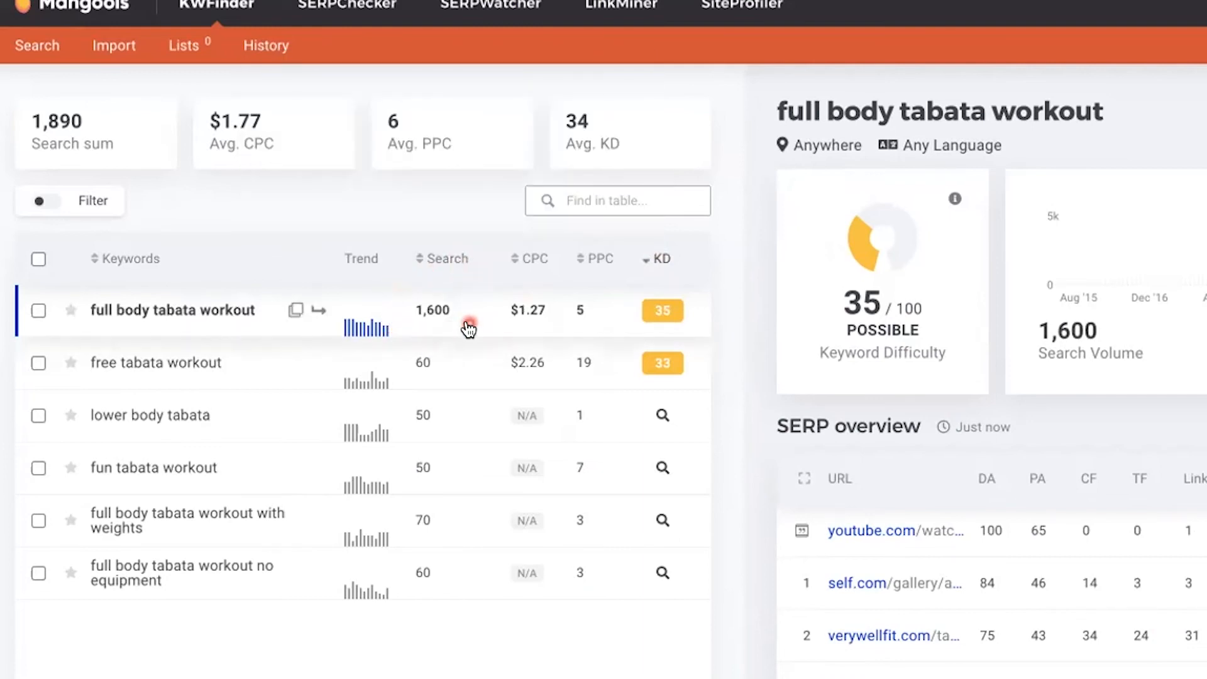
click(152, 588)
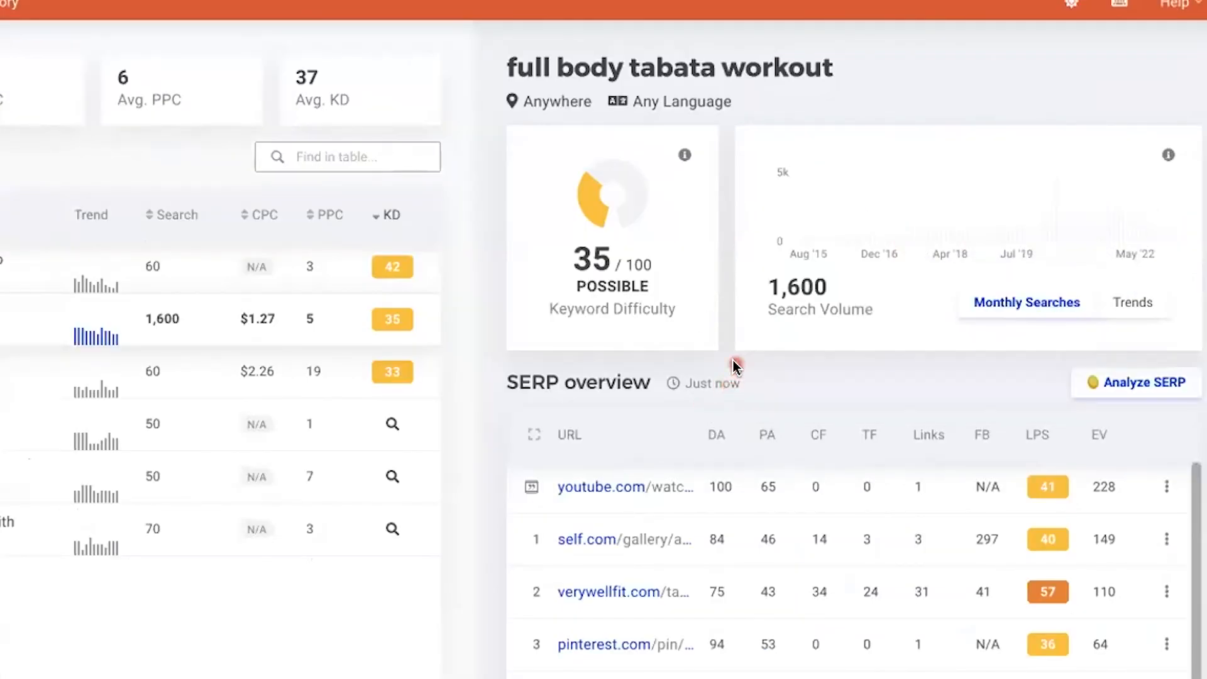
Step: Open the YouTube result ranking for "full body tabata workout" and review the video's title, views and channel details
click(597, 488)
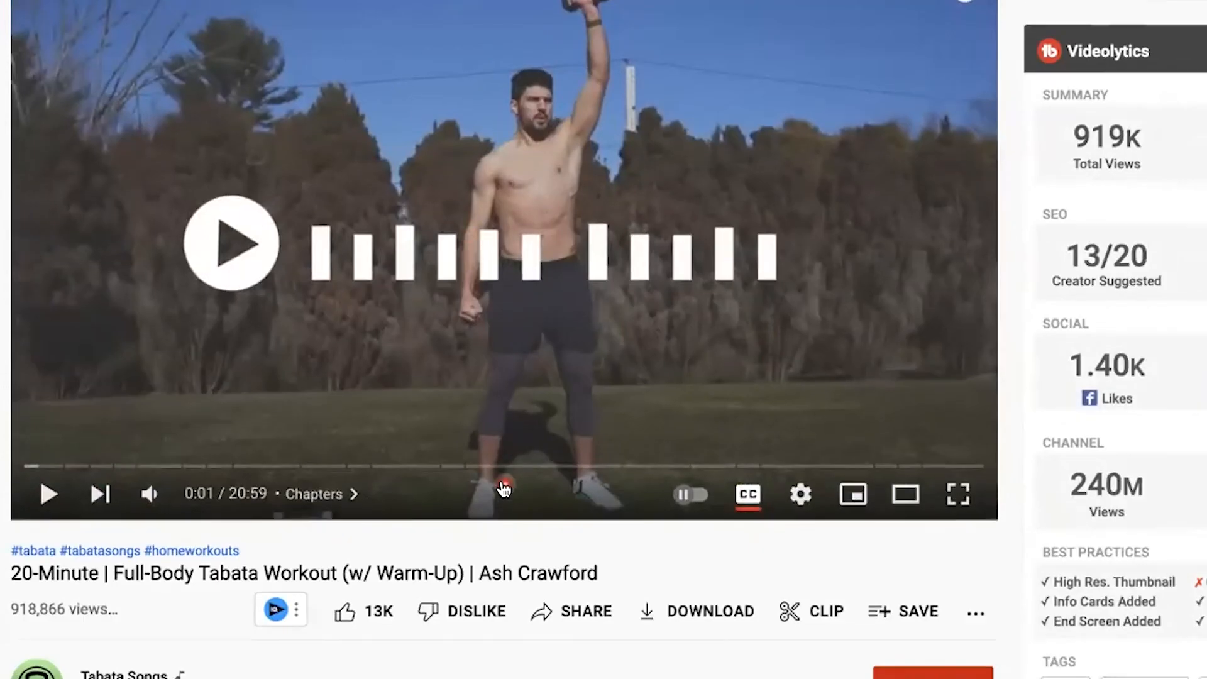
scroll(502, 489, down, 2)
scroll(333, 614, down, 1)
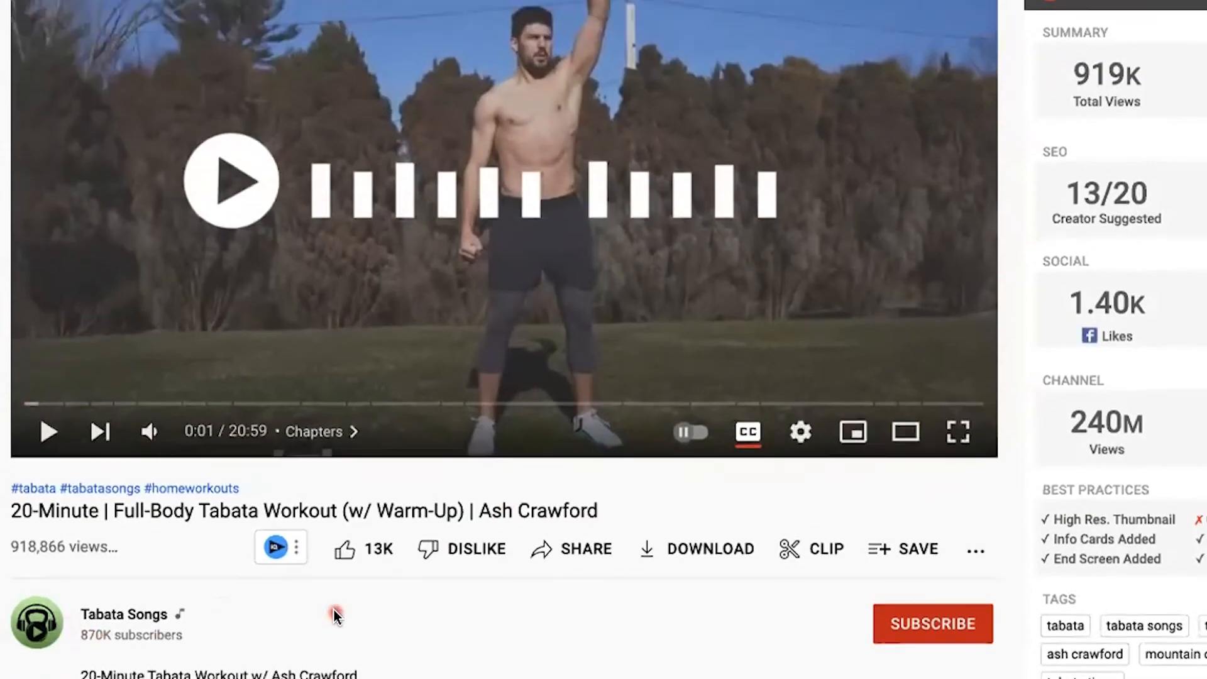
scroll(157, 573, up, 1)
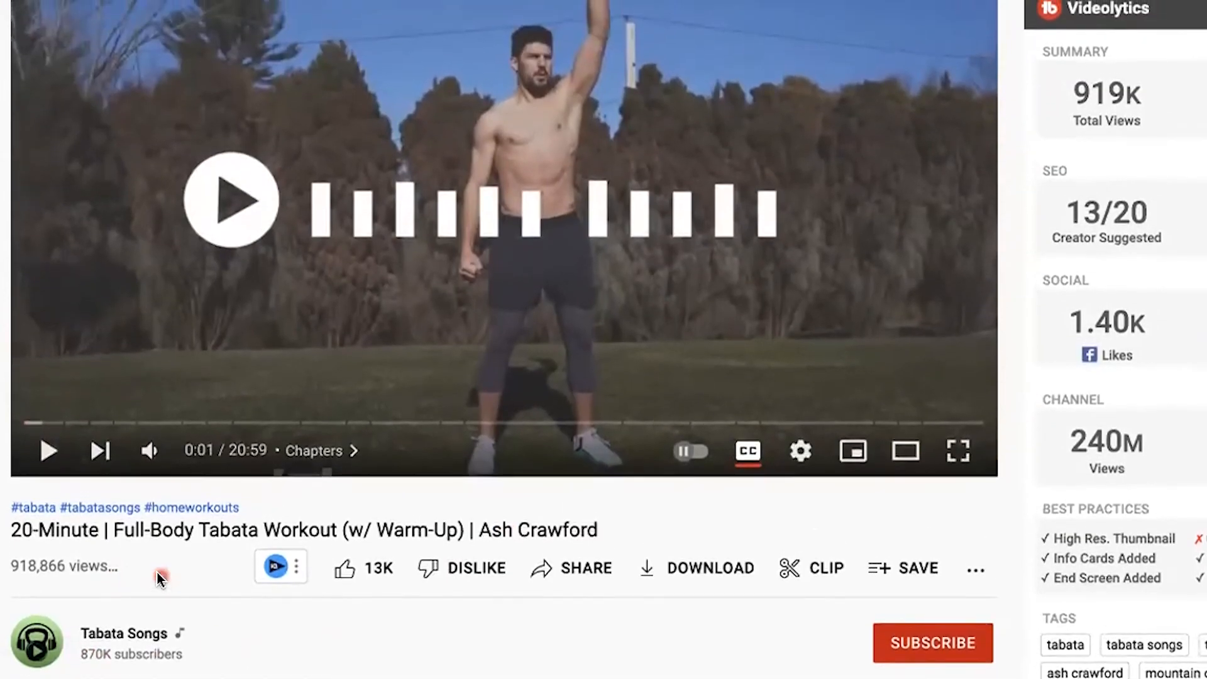
scroll(157, 572, down, 1)
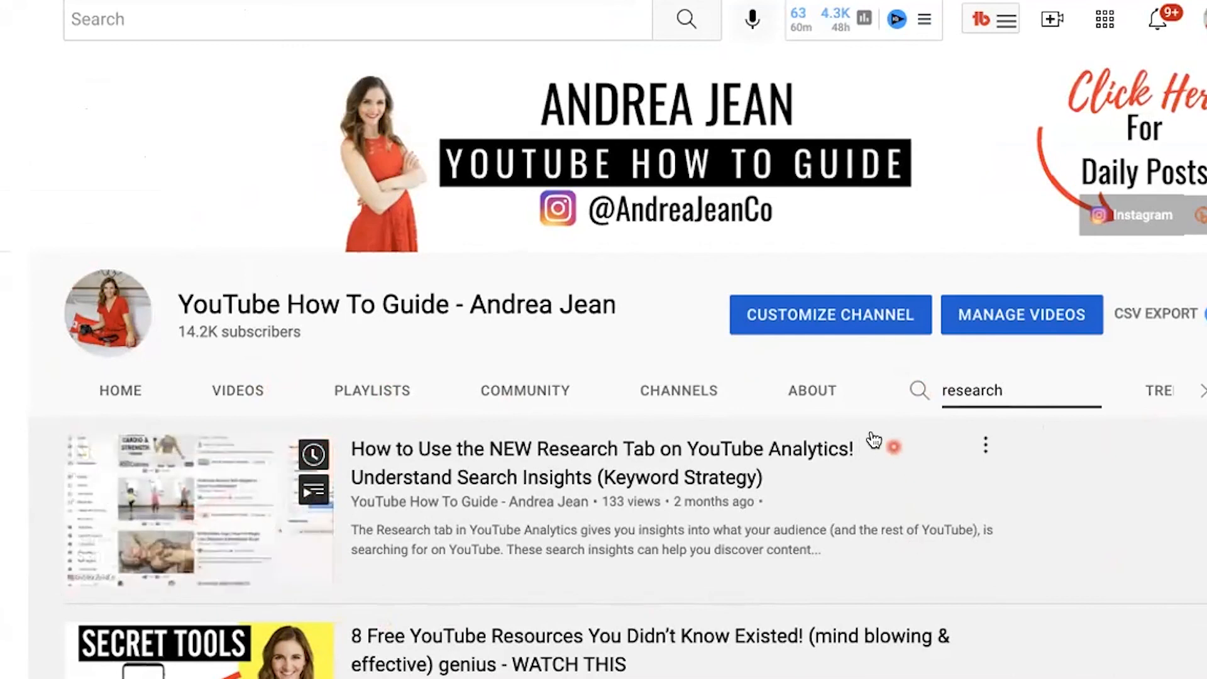
click(93, 206)
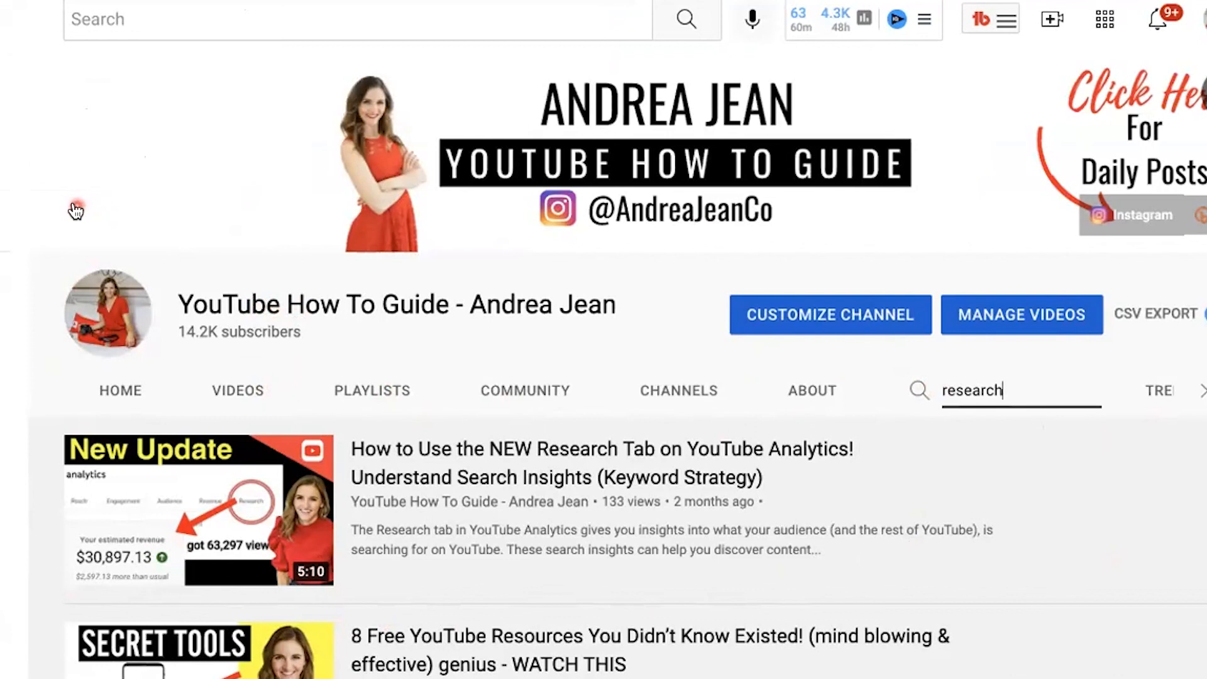